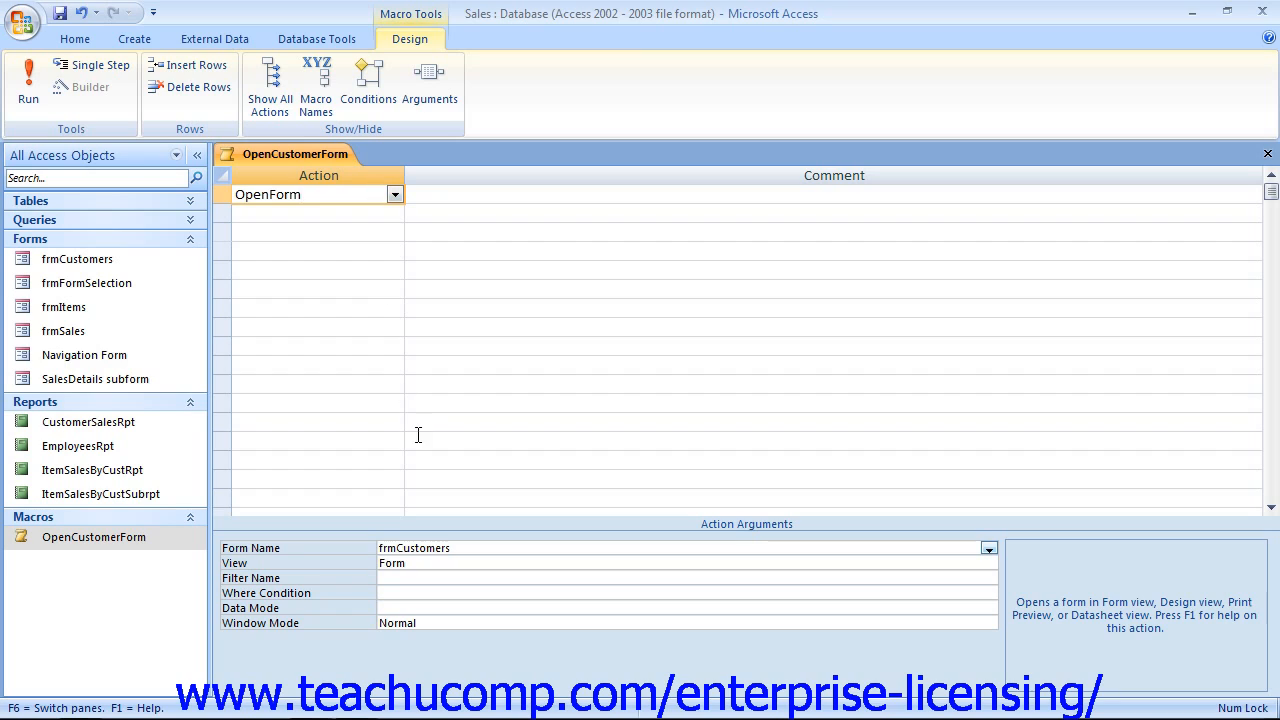
- Display the Arguments column in the OpenCustomerForm macro design grid and choose OpenForm as the first row's action
click(463, 548)
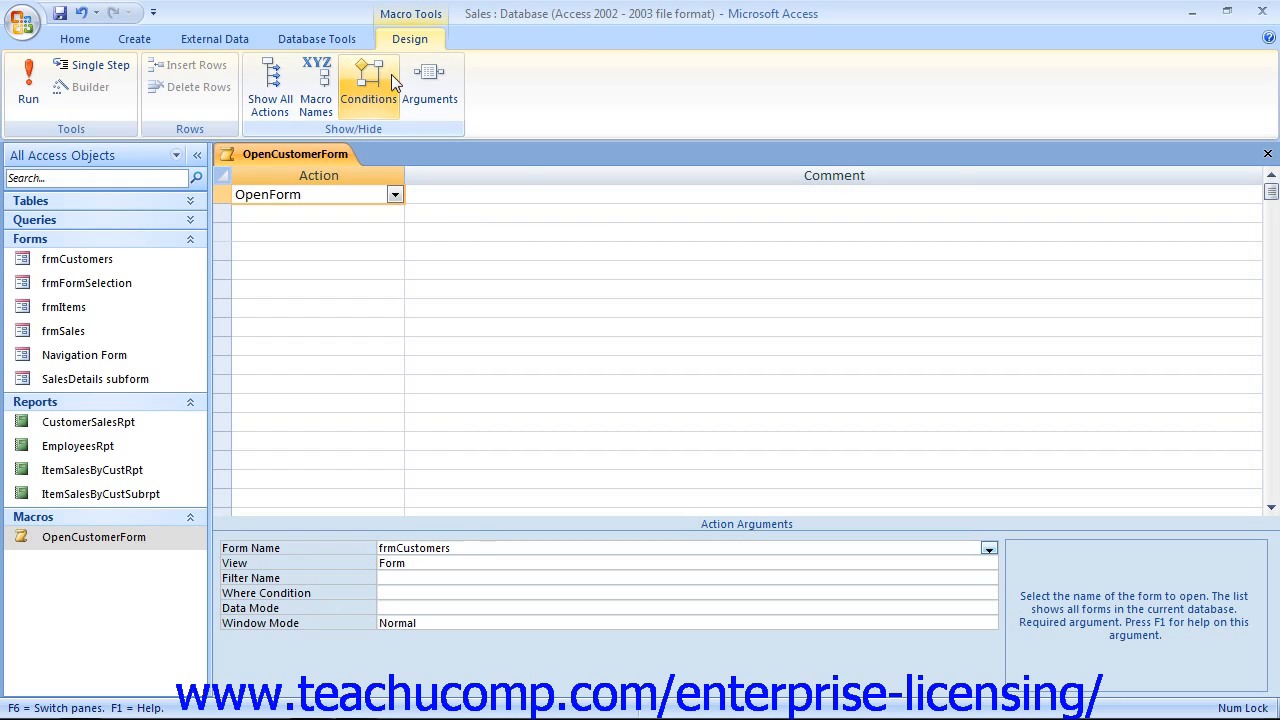
click(436, 78)
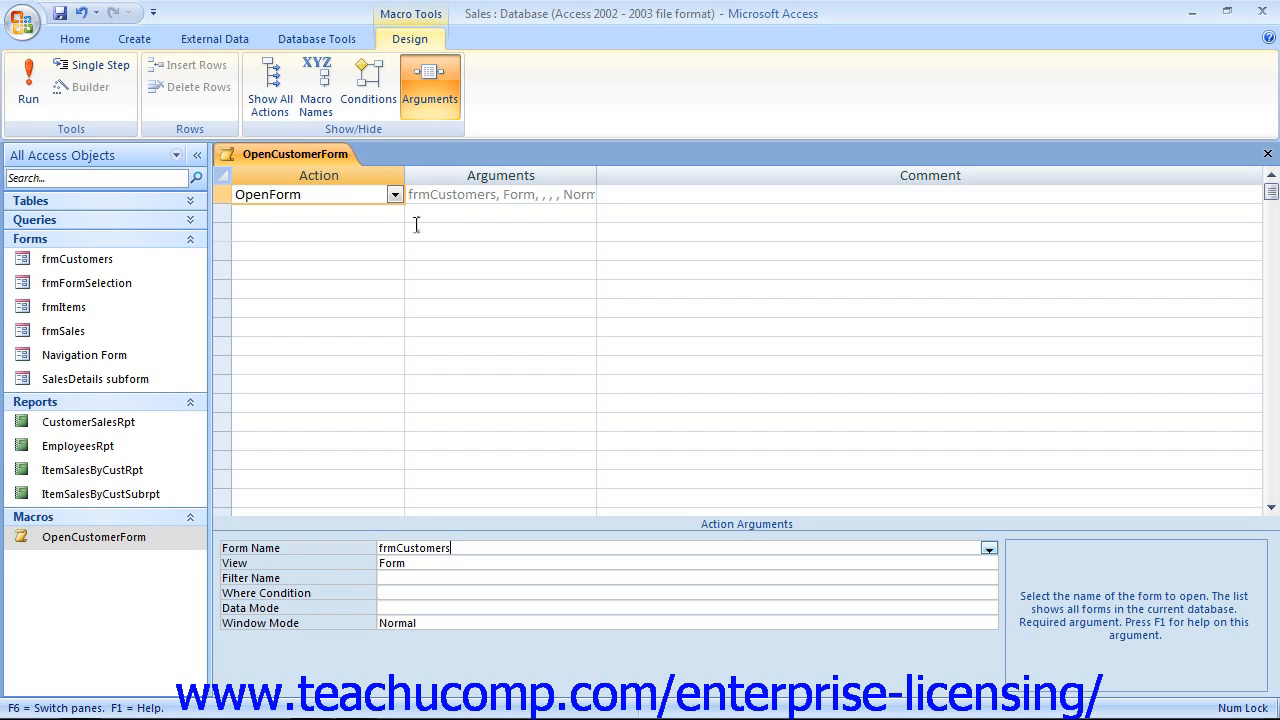
click(394, 195)
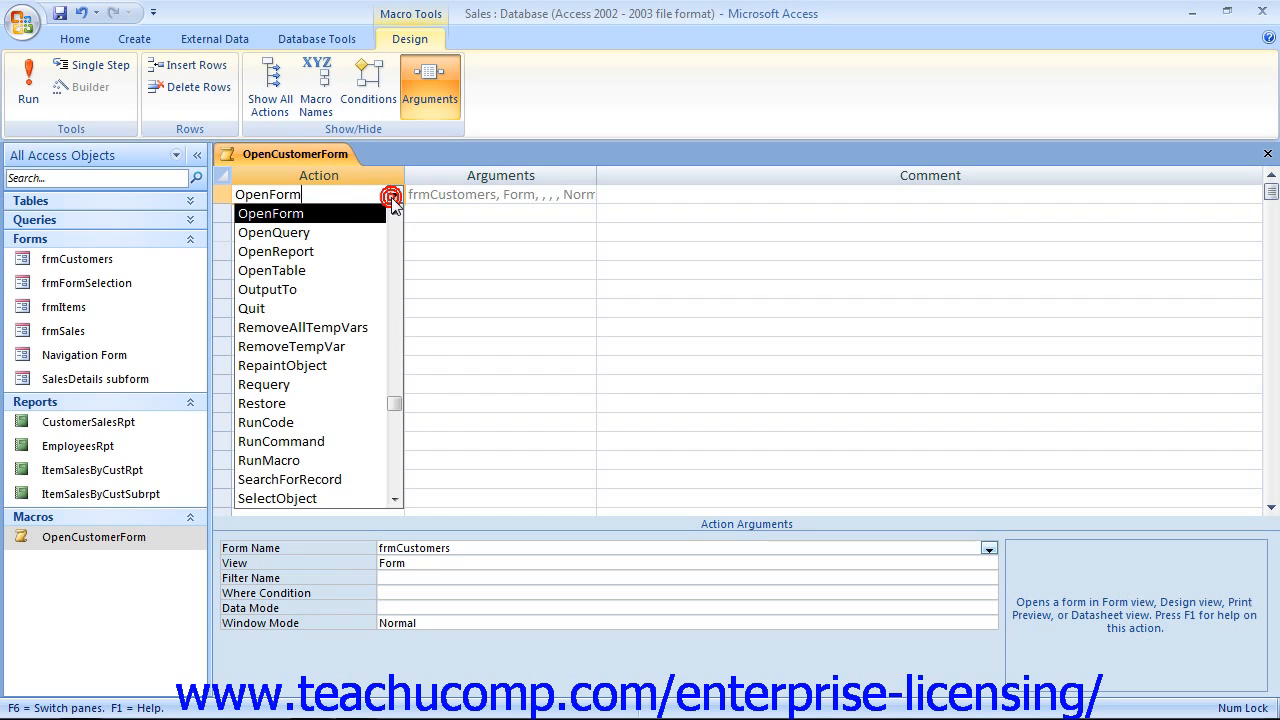
click(347, 220)
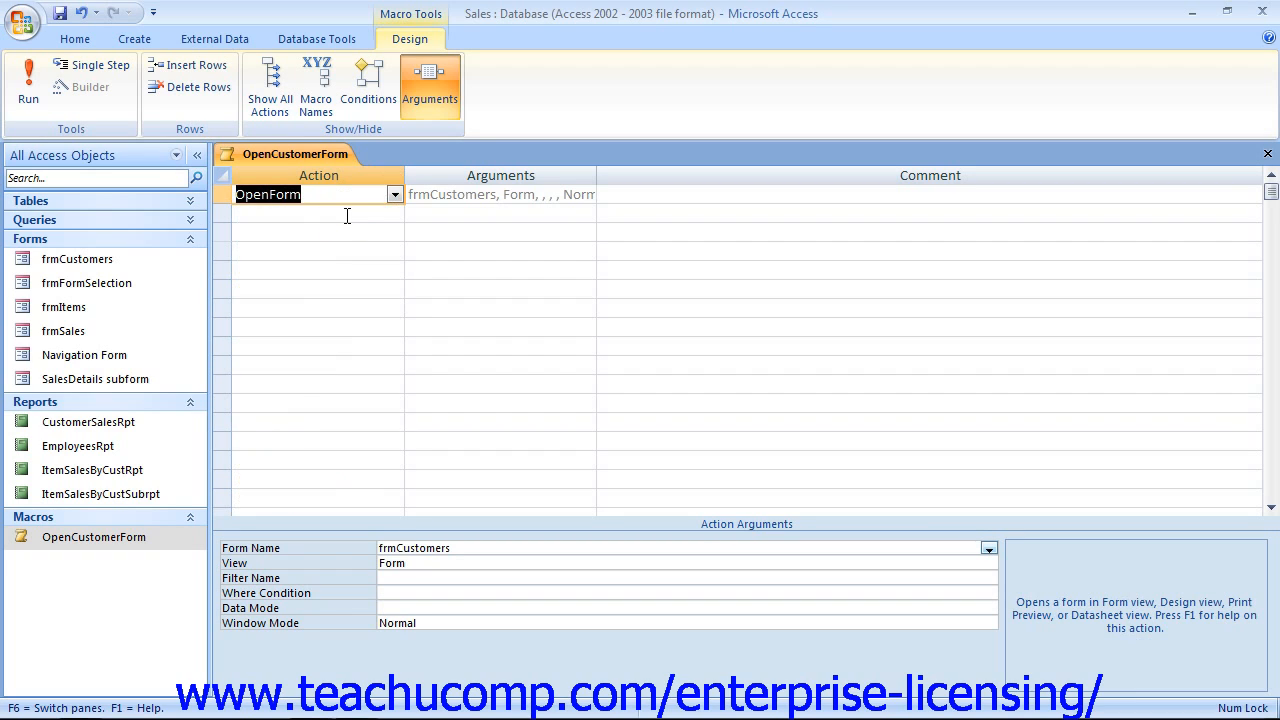
- Set the OpenForm action's Form Name argument to frmCustomers and its View argument to Form
click(465, 549)
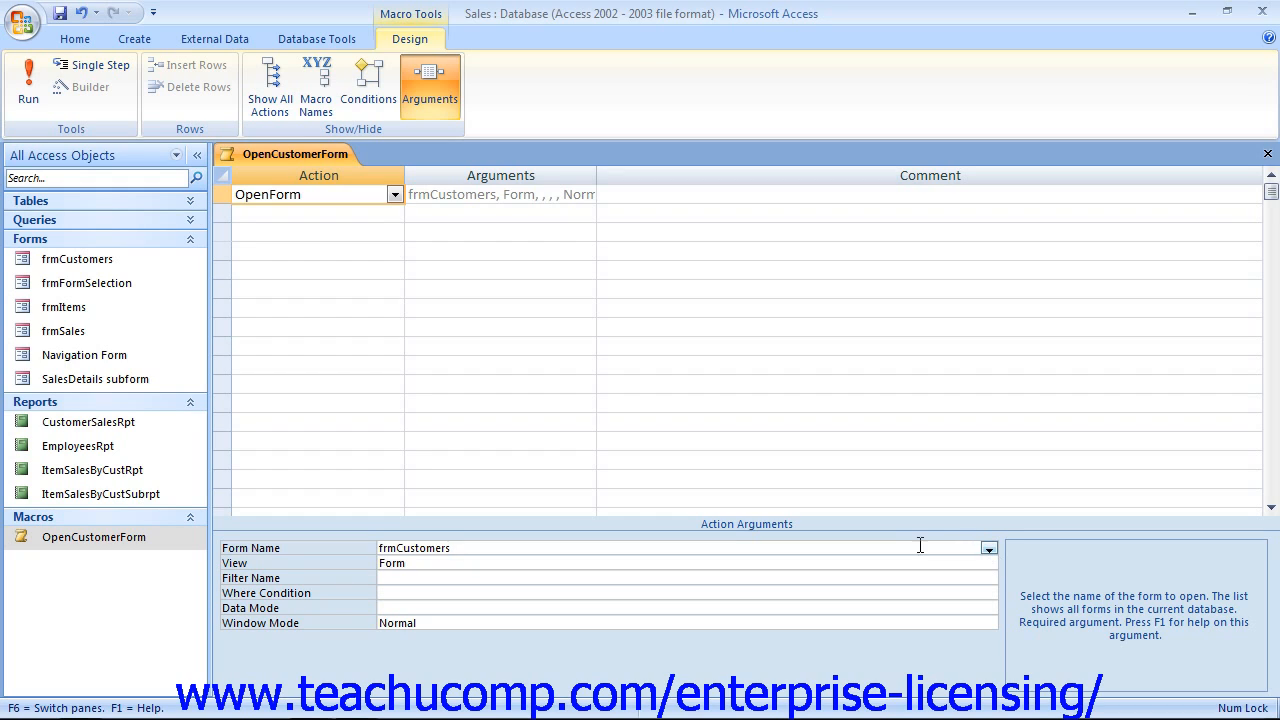
click(987, 552)
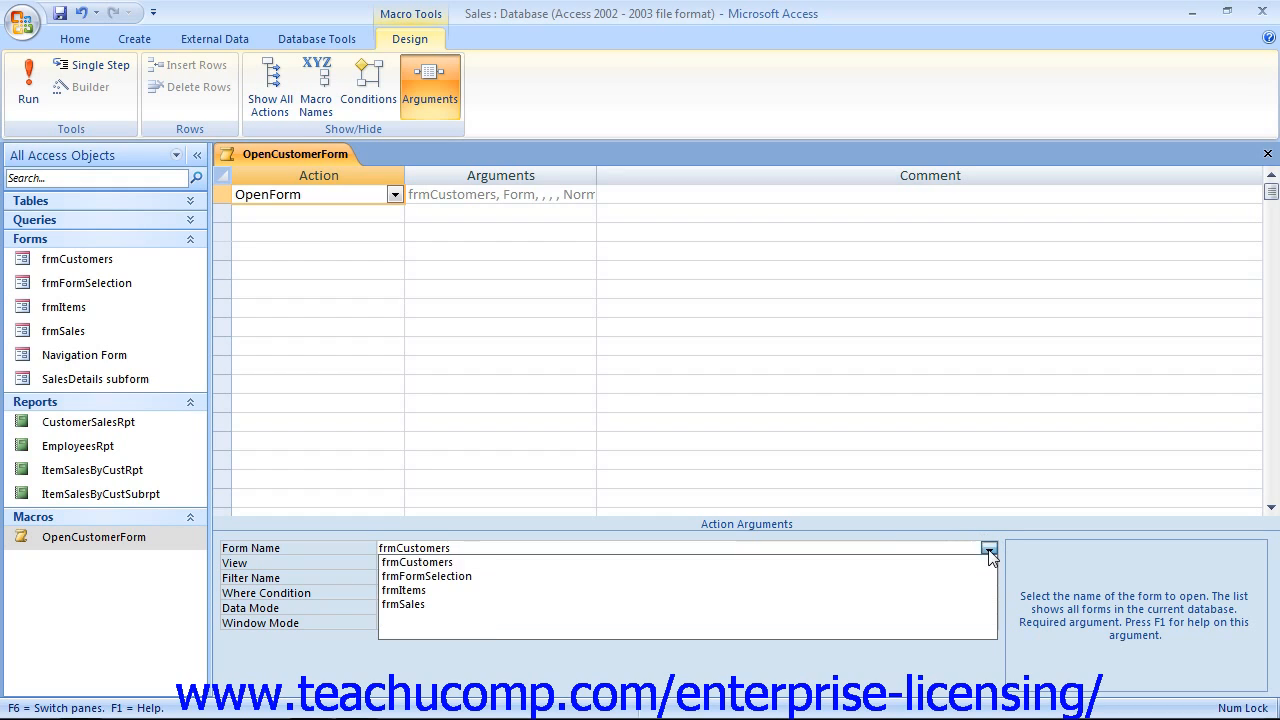
click(466, 562)
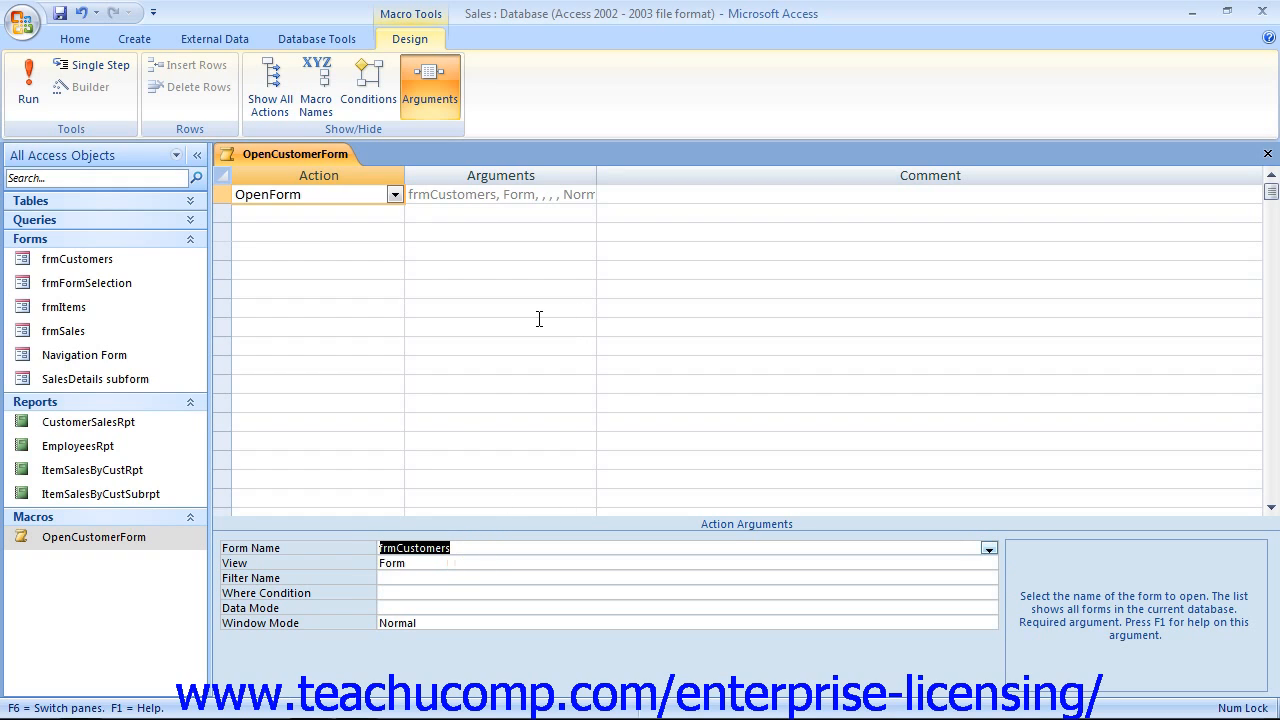
click(477, 195)
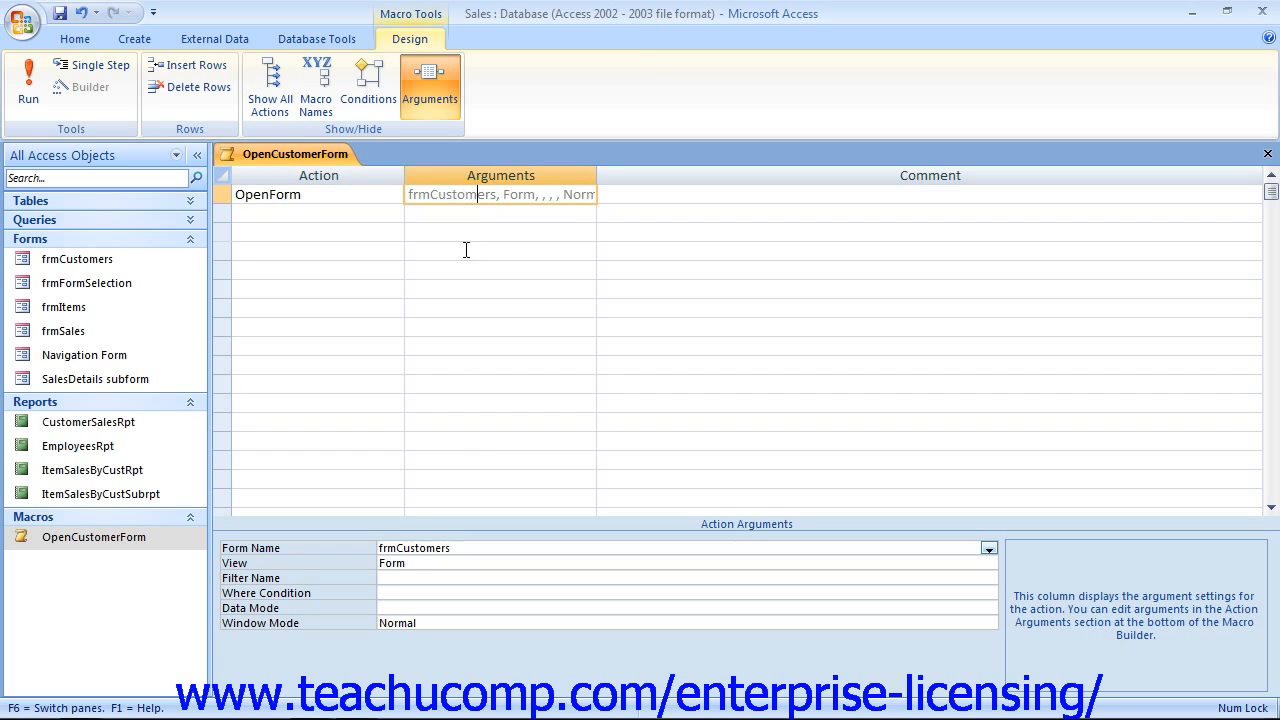
click(431, 563)
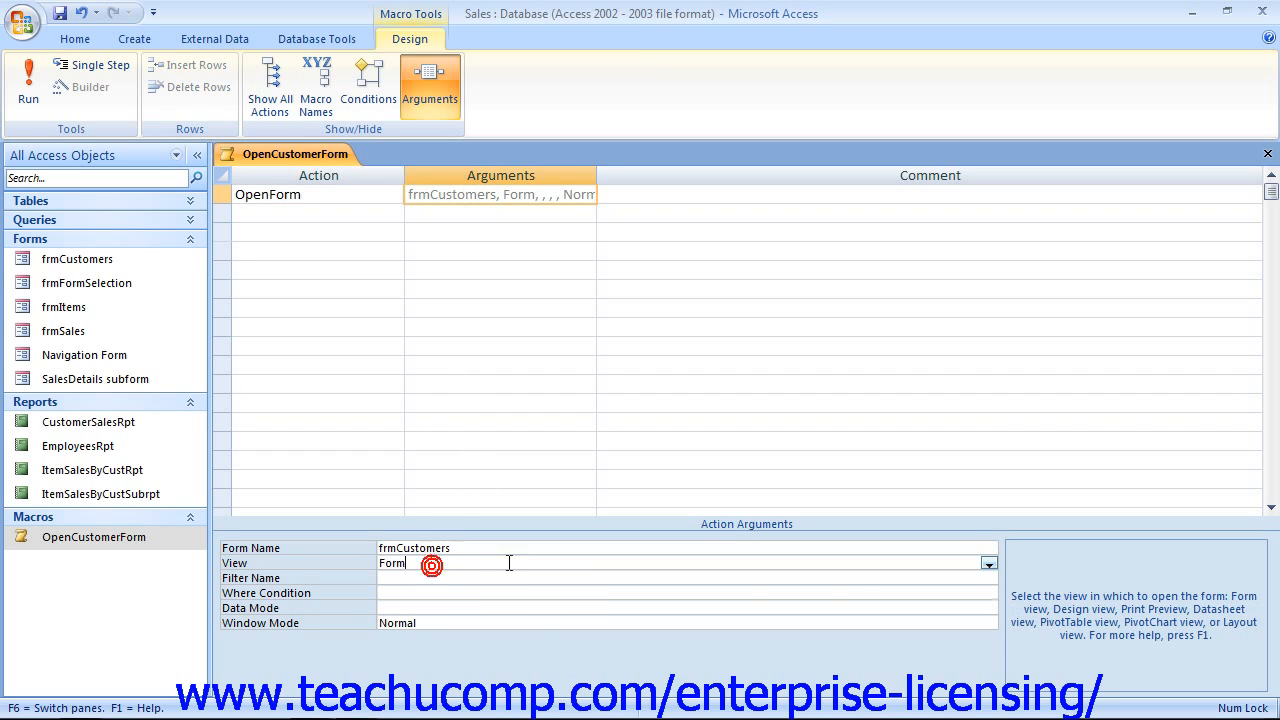
click(988, 565)
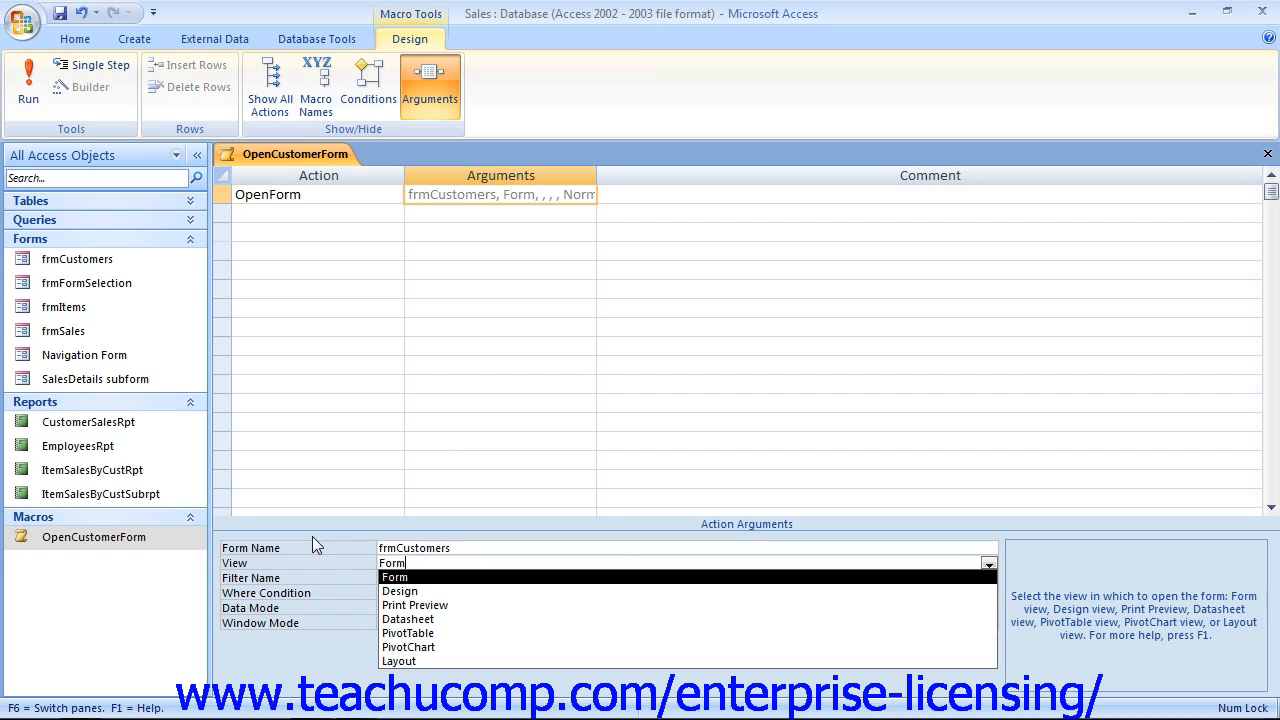
click(390, 577)
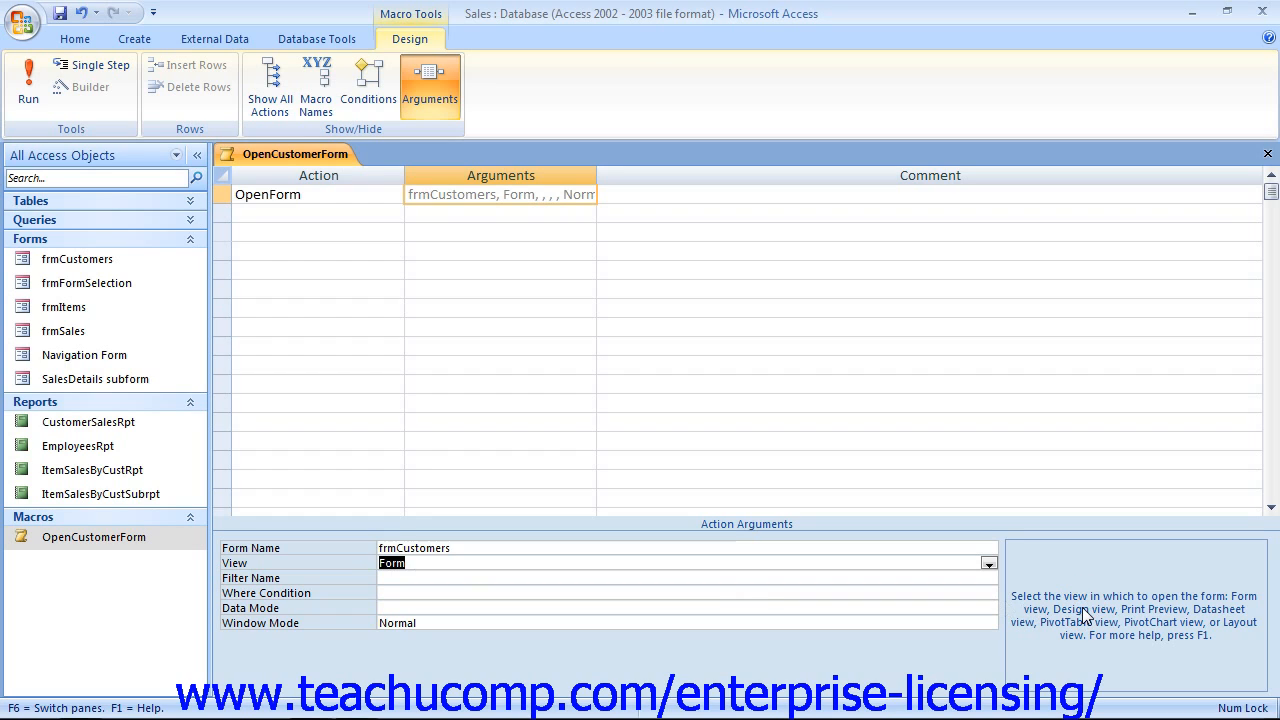
- Look up the help for the OpenForm action's View argument and close the help window
click(422, 565)
key(F1)
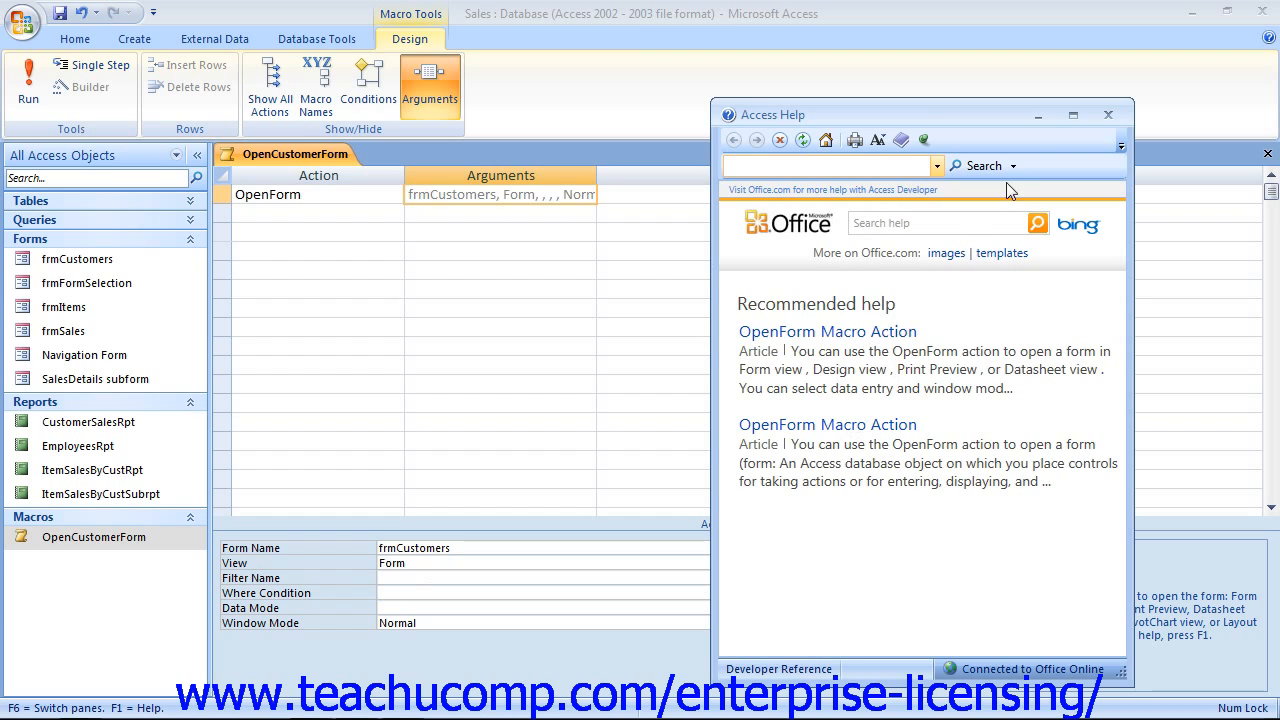
click(1108, 114)
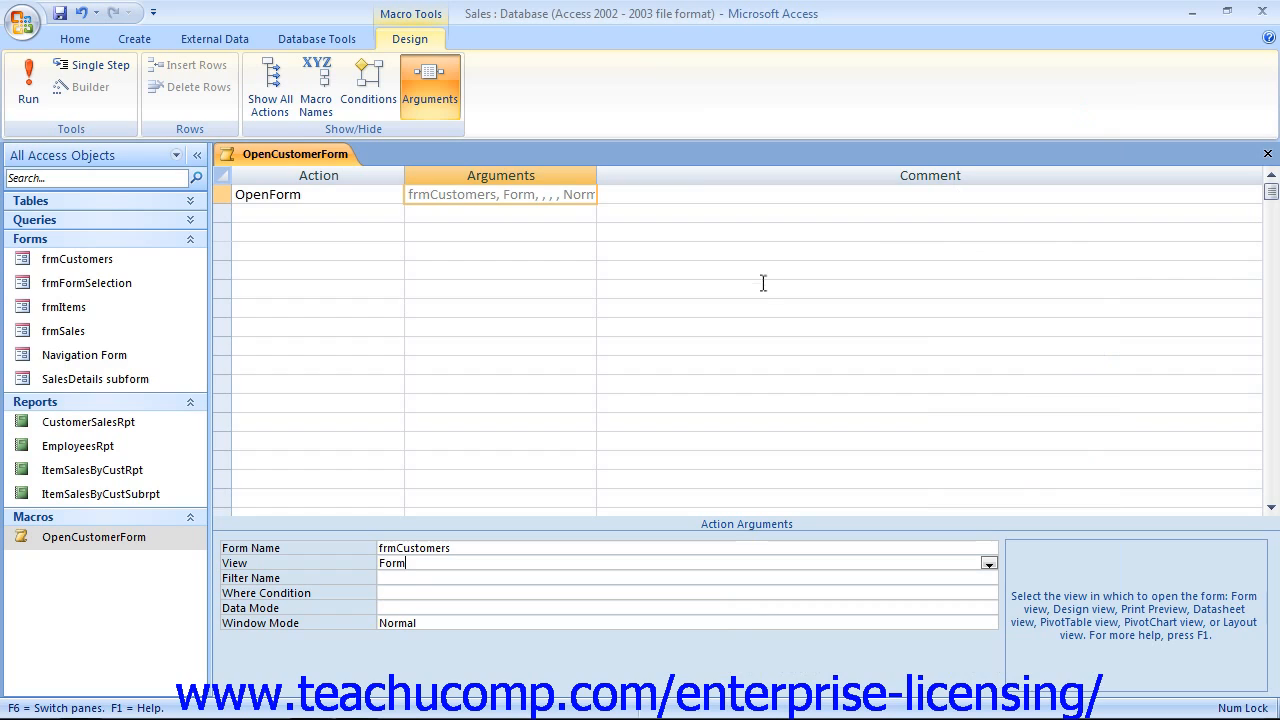
- Add a Beep action in the macro row below OpenForm
click(290, 215)
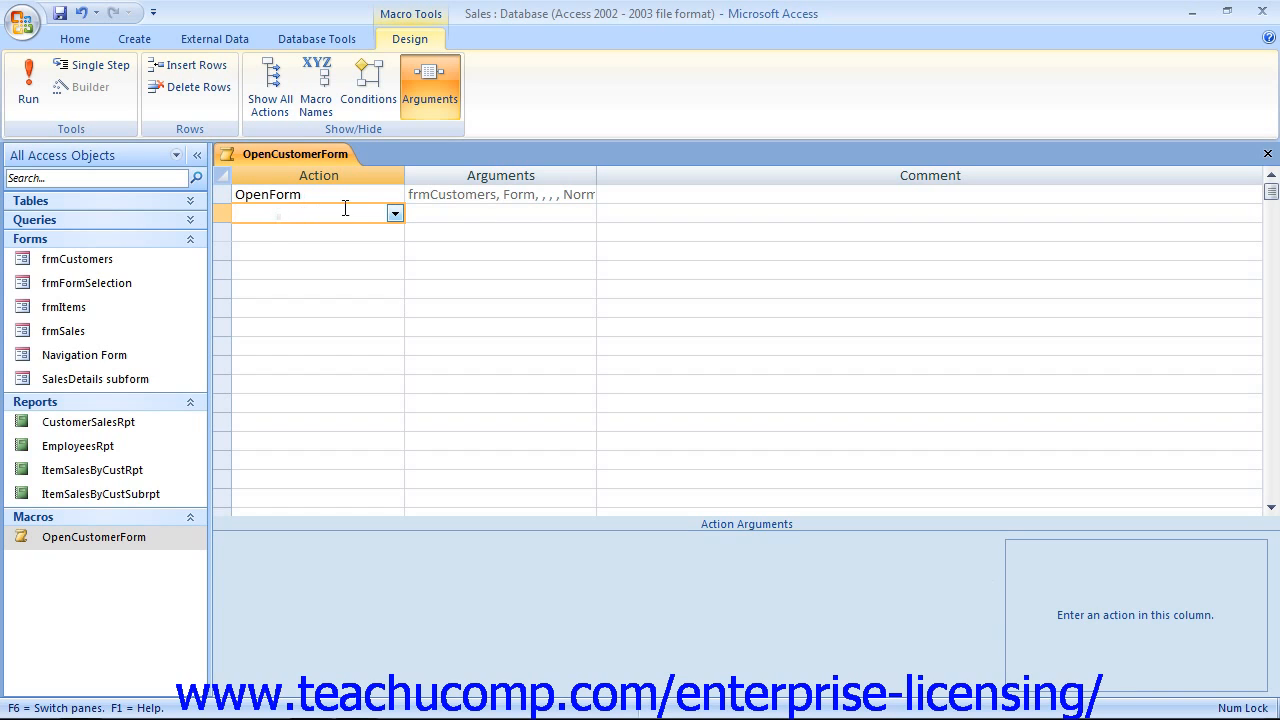
click(395, 214)
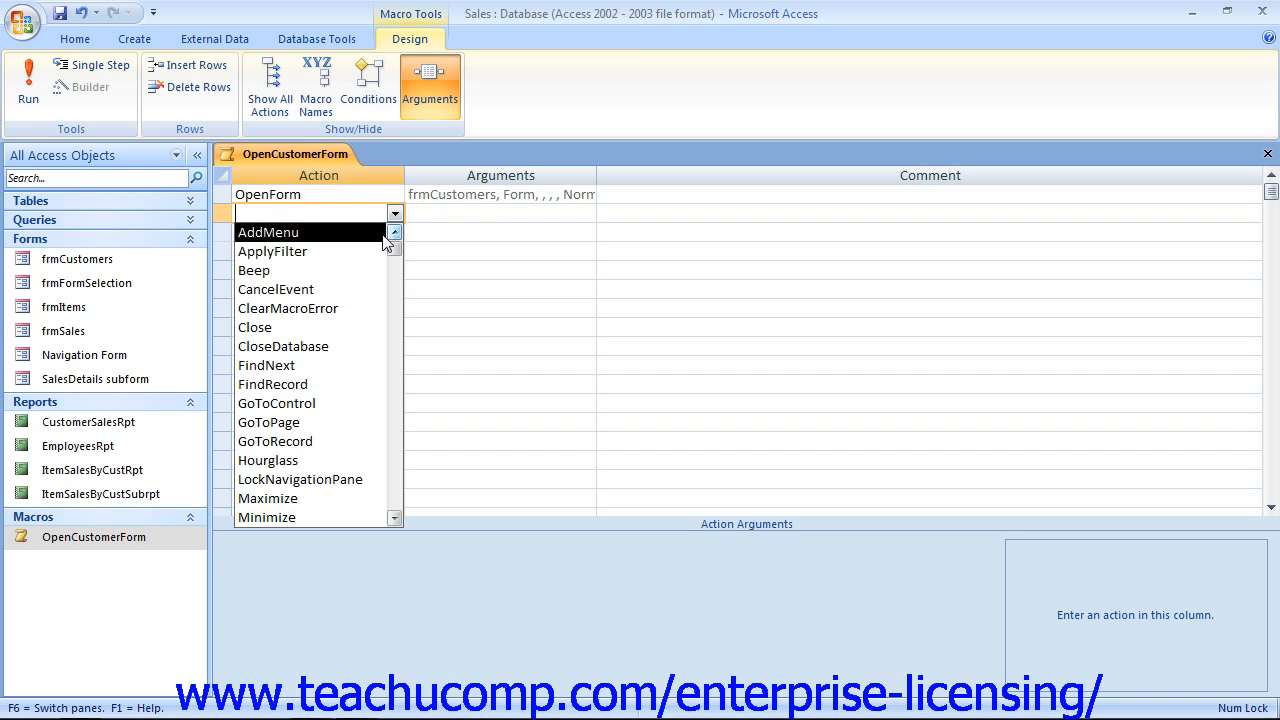
click(356, 270)
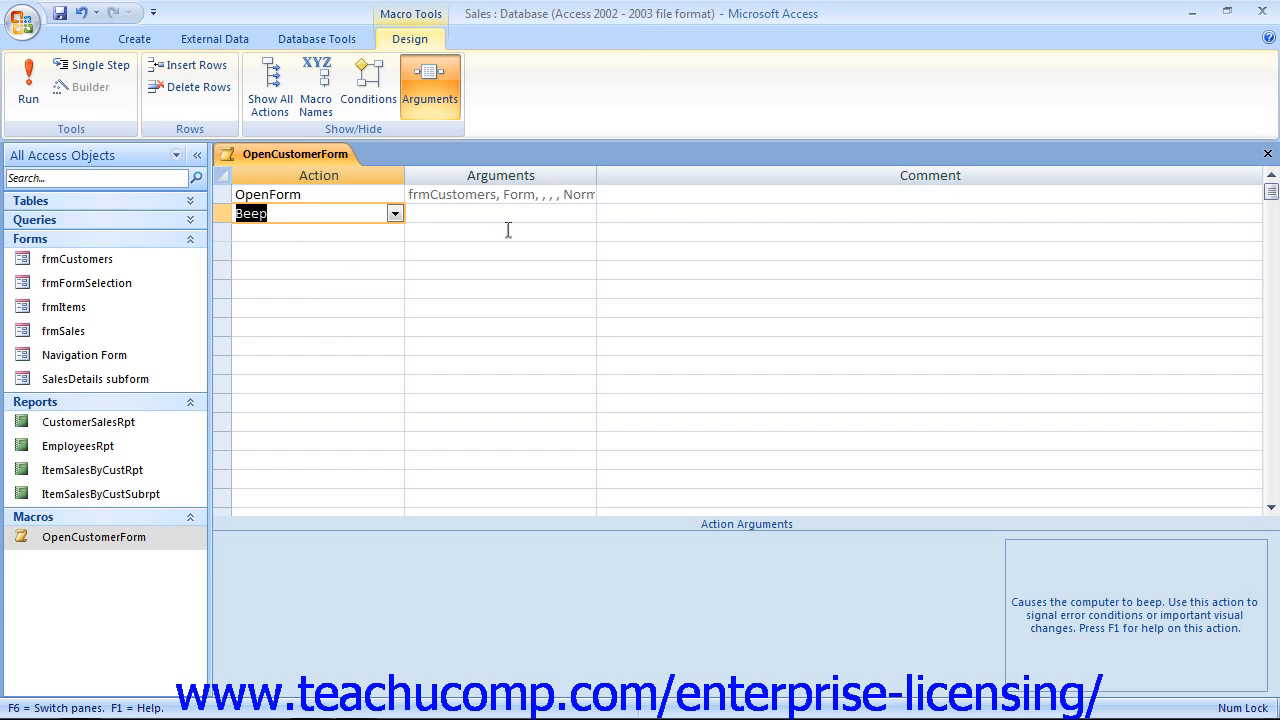
click(617, 217)
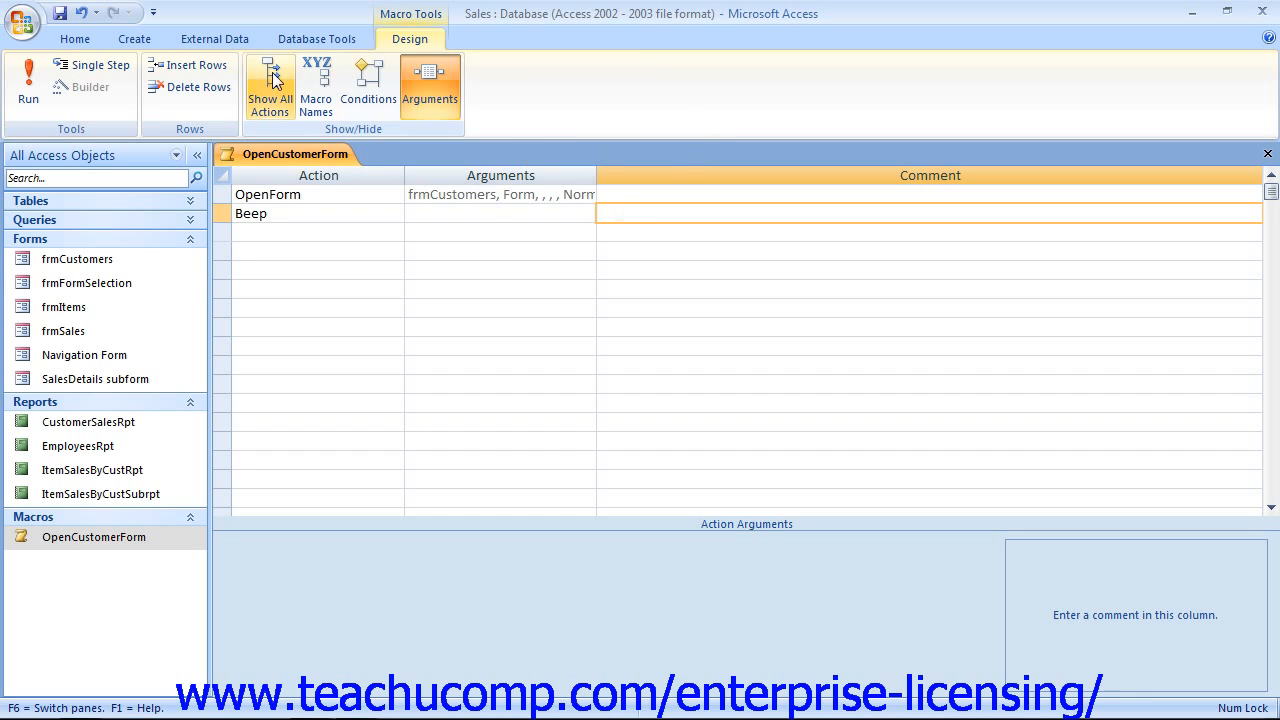
- Show the Macro Name and Condition columns in the macro grid and hide both again
click(305, 70)
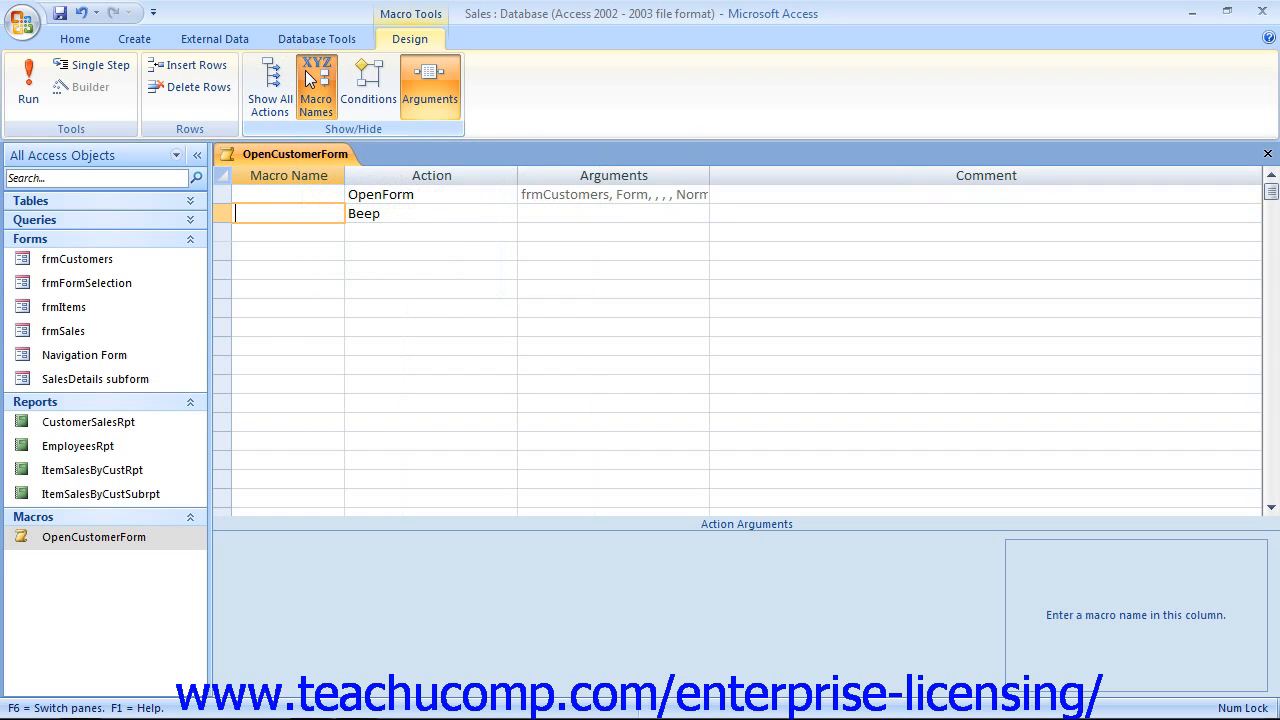
click(373, 97)
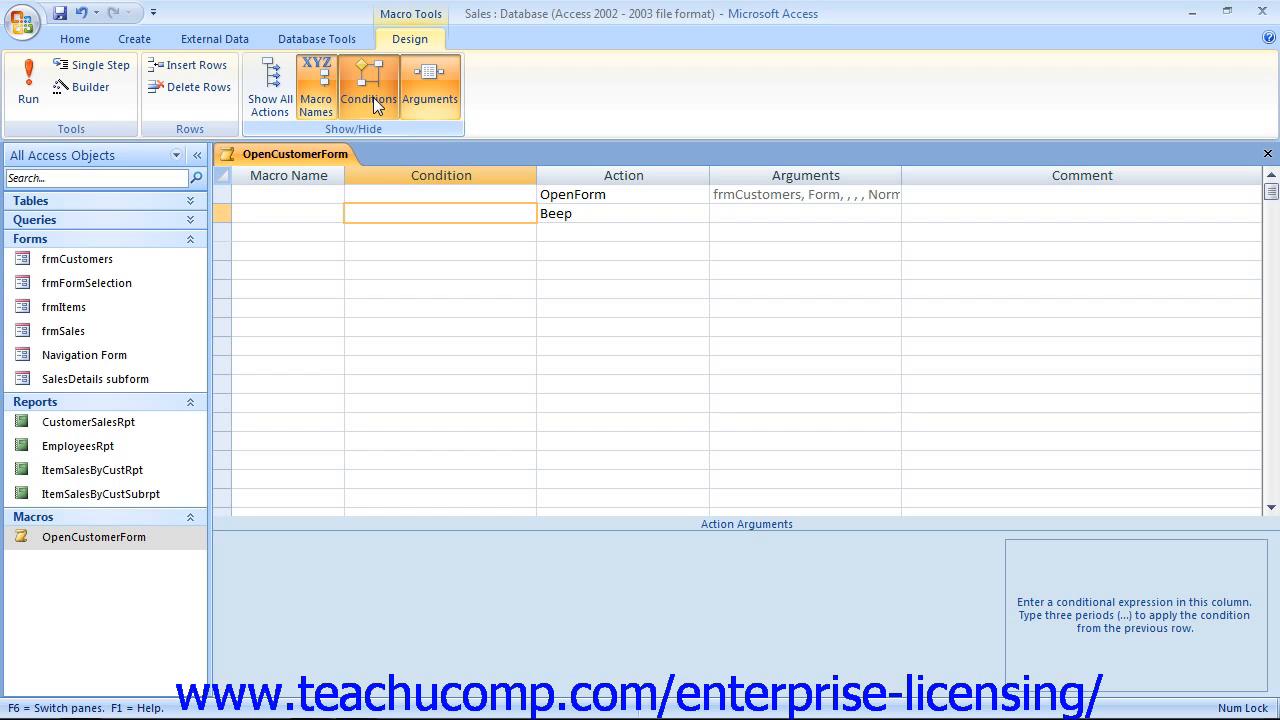
click(373, 97)
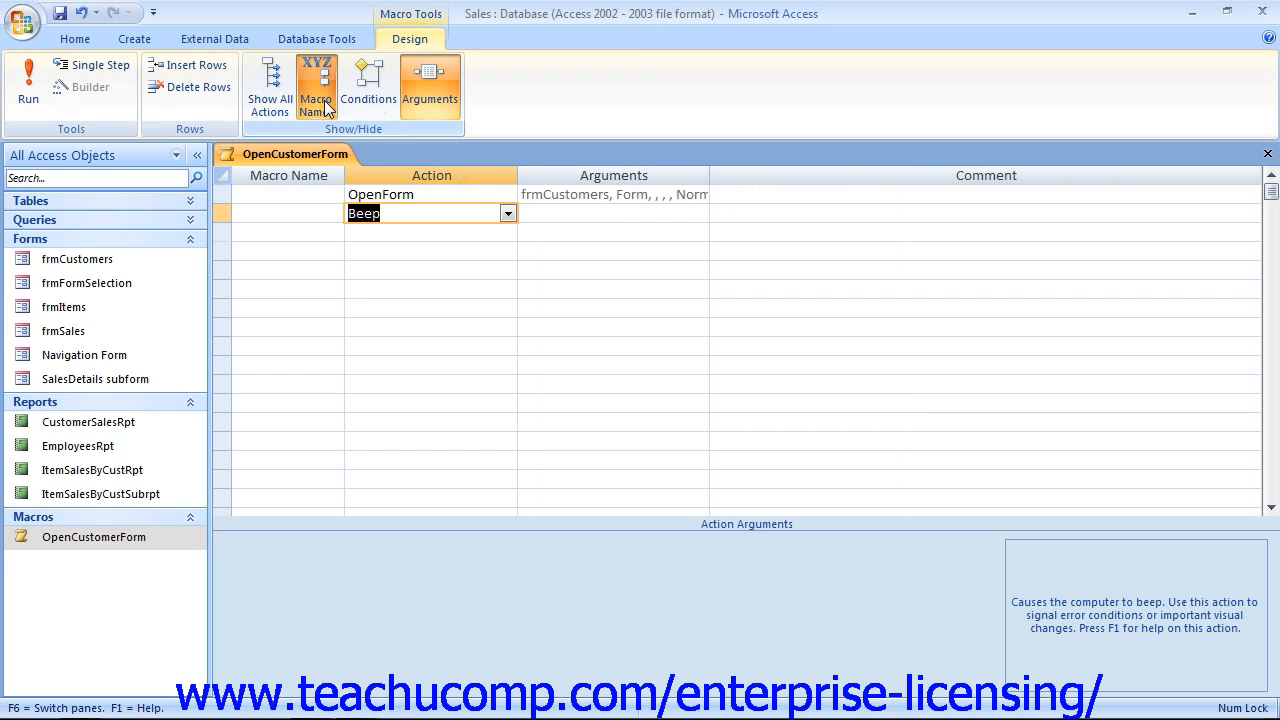
click(323, 100)
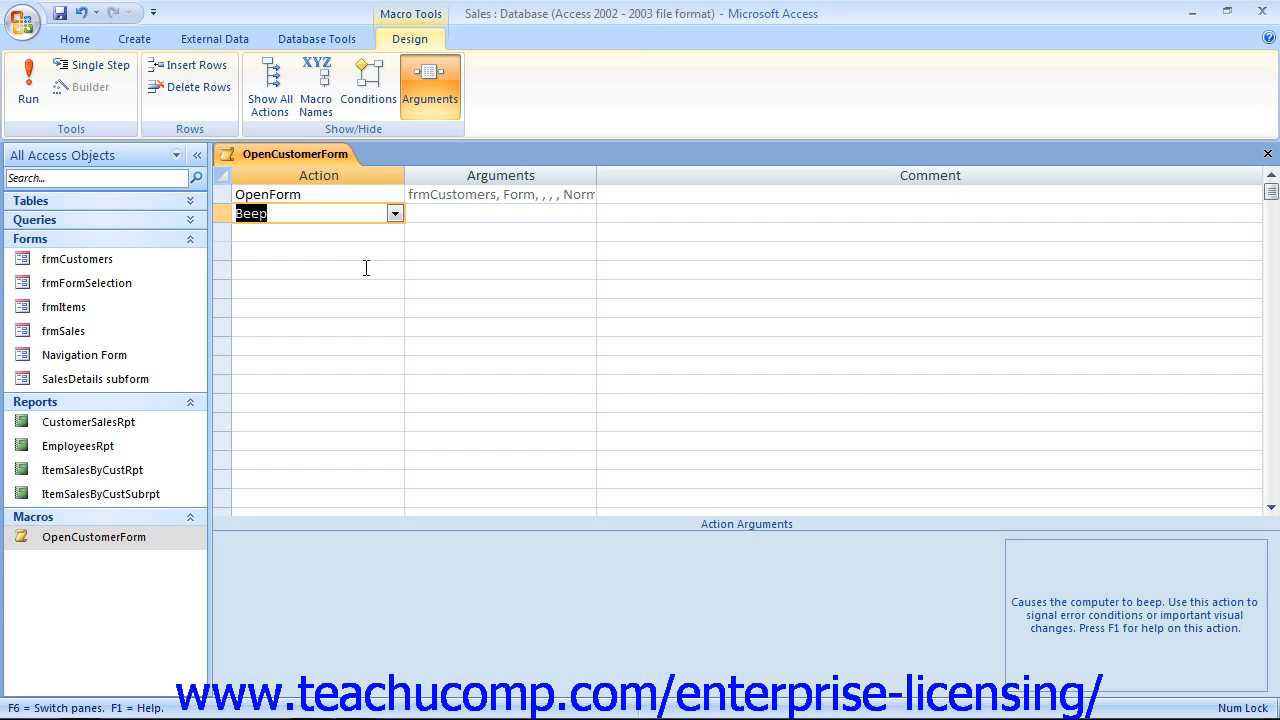
- Save the OpenCustomerForm macro and close its design window
click(60, 17)
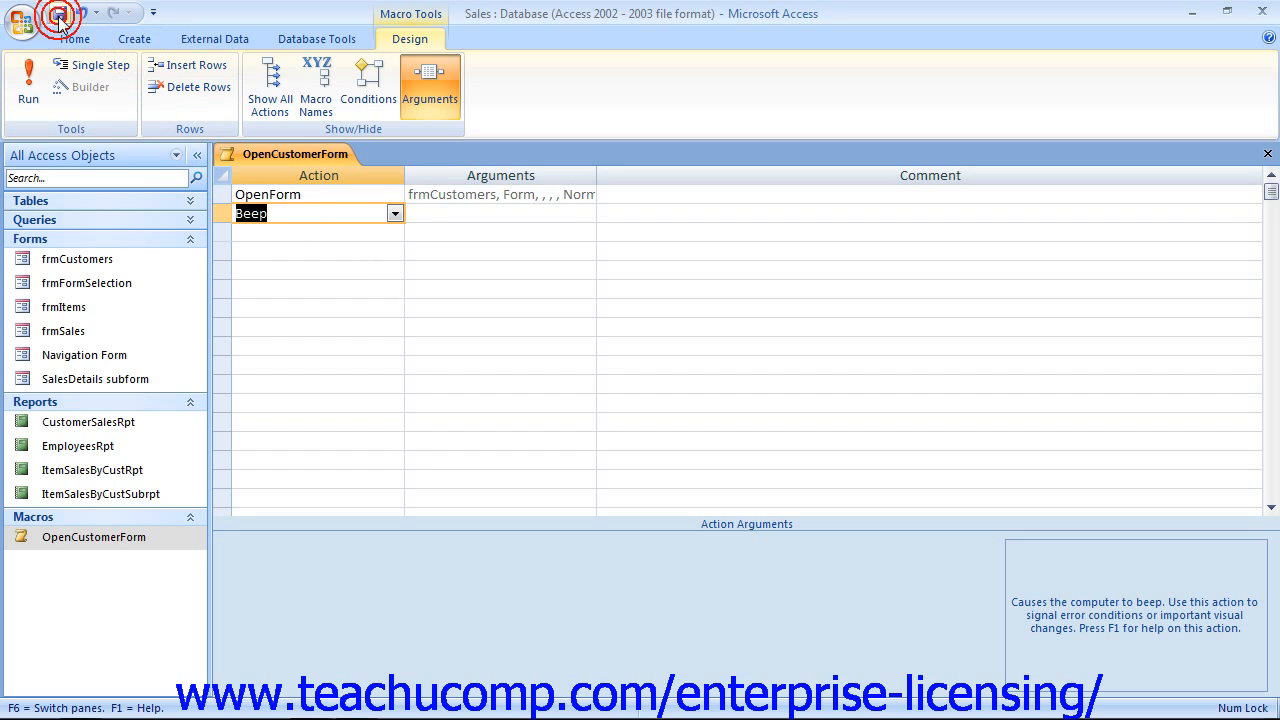
click(1266, 155)
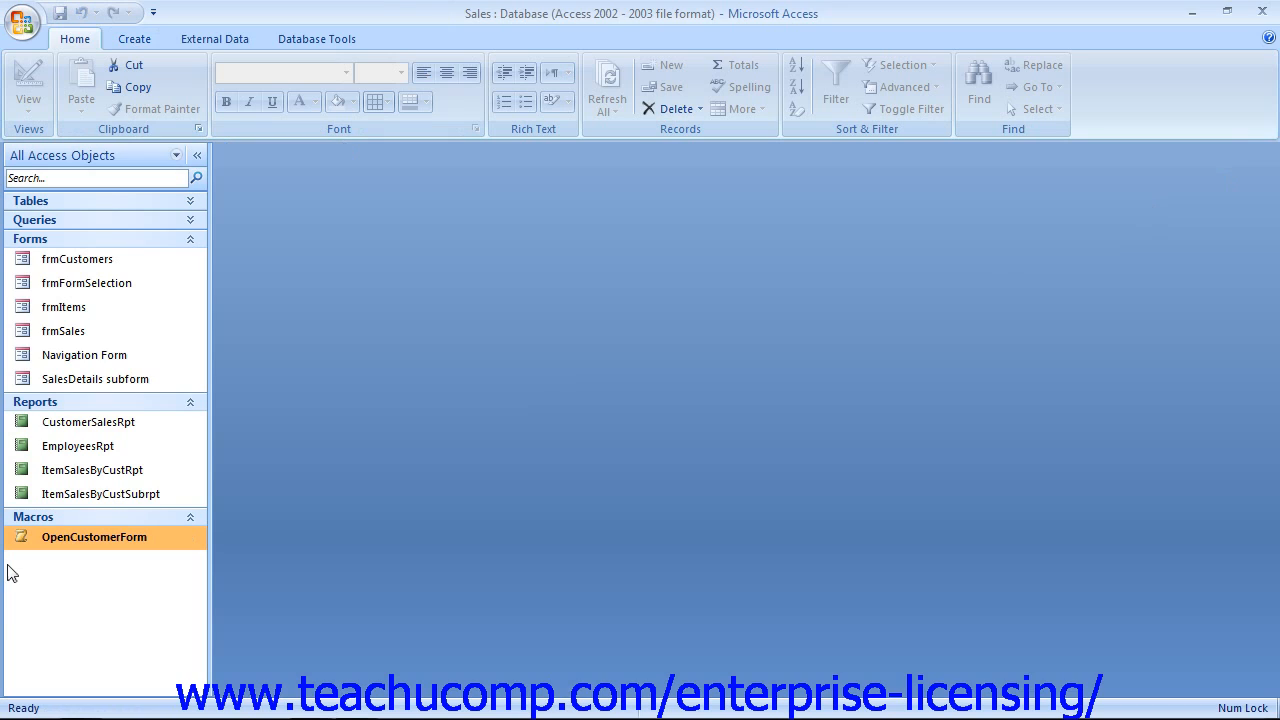
- Run the OpenCustomerForm macro twice from the list of database objects, closing the frmCustomers form after each run
right_click(90, 543)
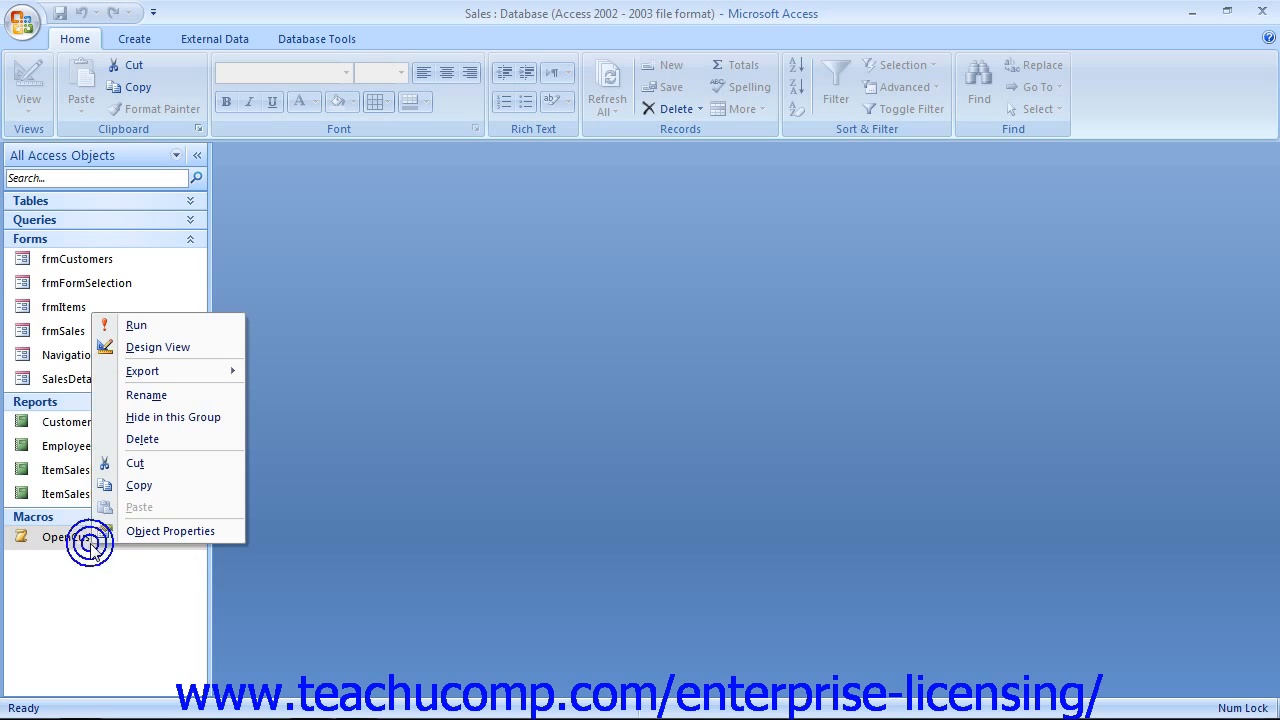
click(182, 328)
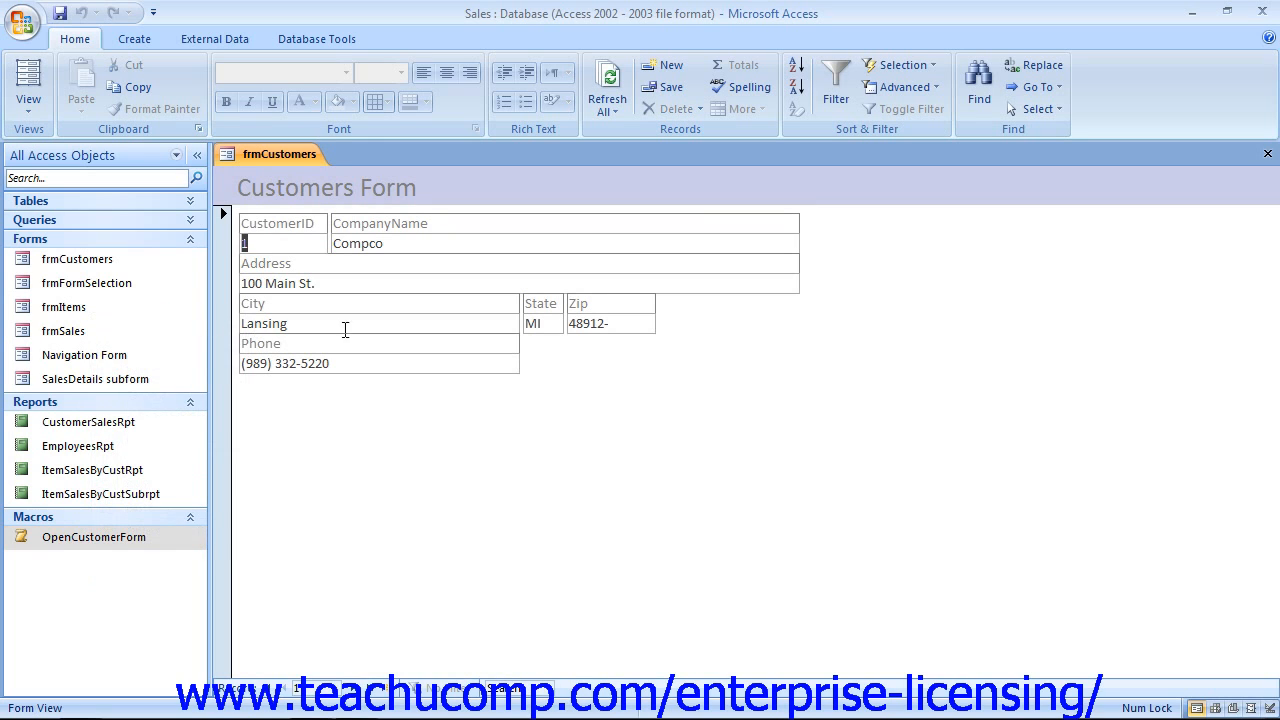
click(1267, 153)
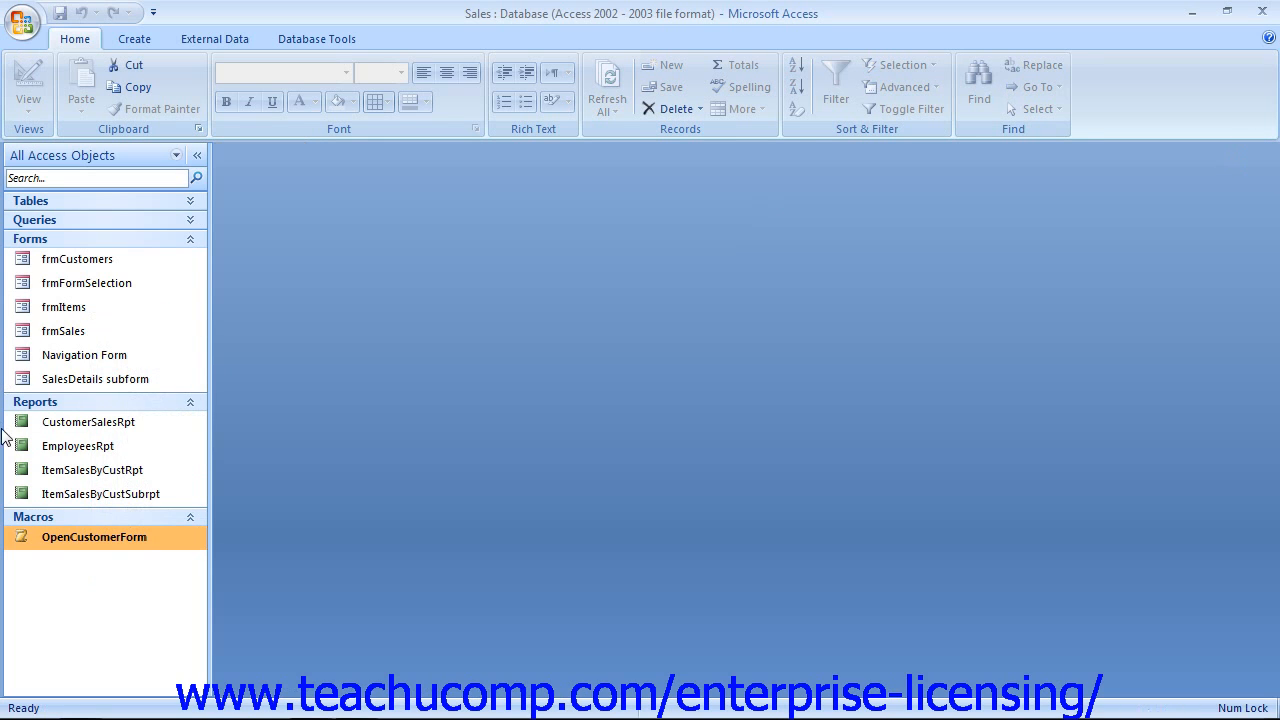
double_click(68, 539)
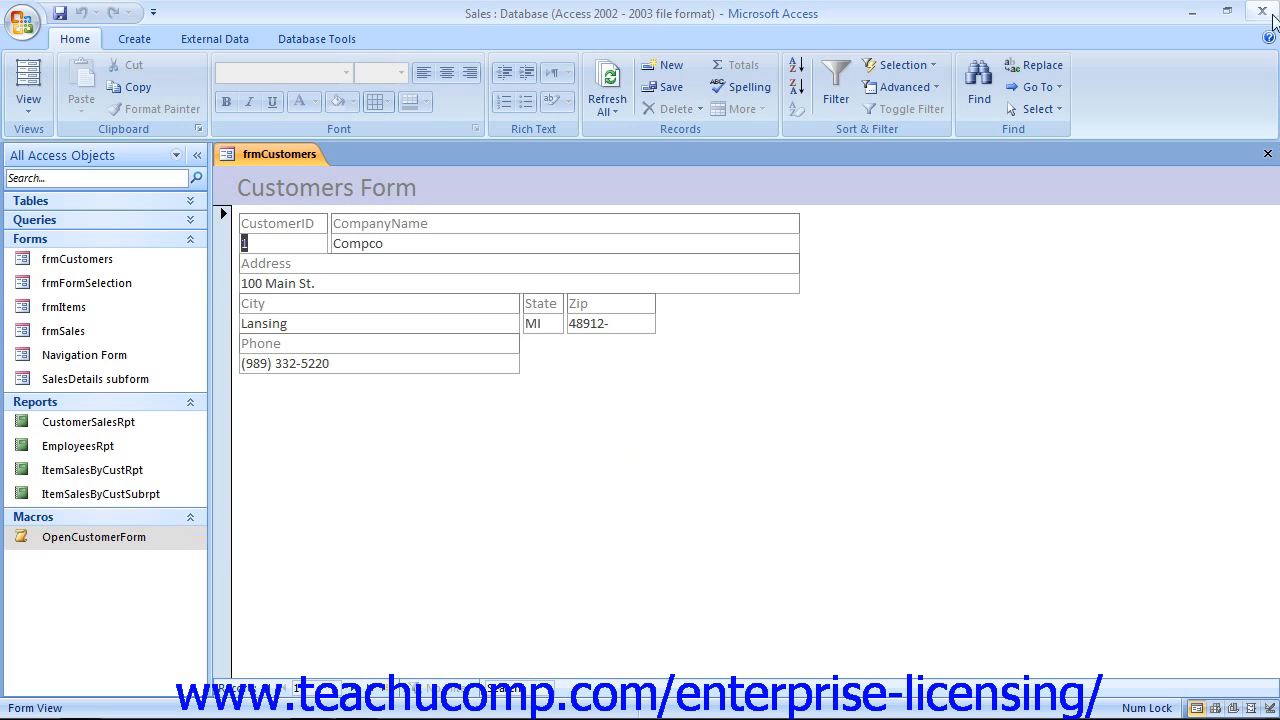
click(1267, 153)
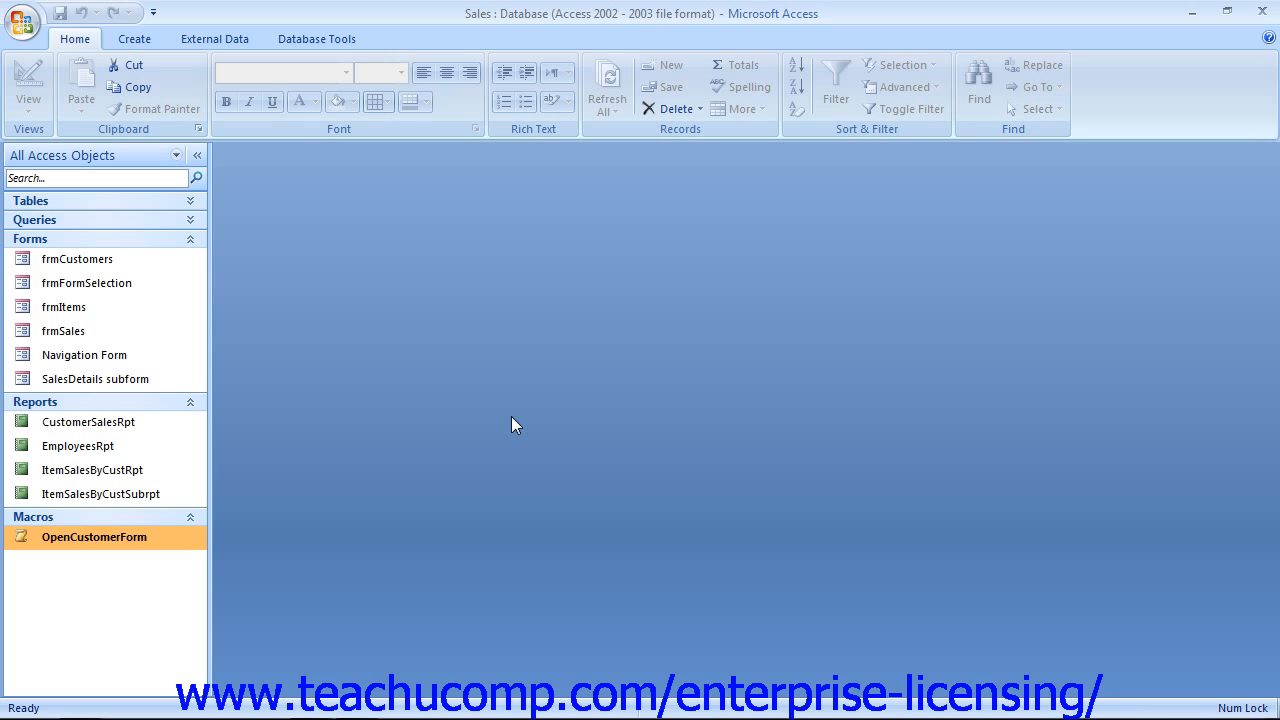
- Open the OpenCustomerForm macro in Design View, run it from there, and close the frmCustomers form
right_click(147, 537)
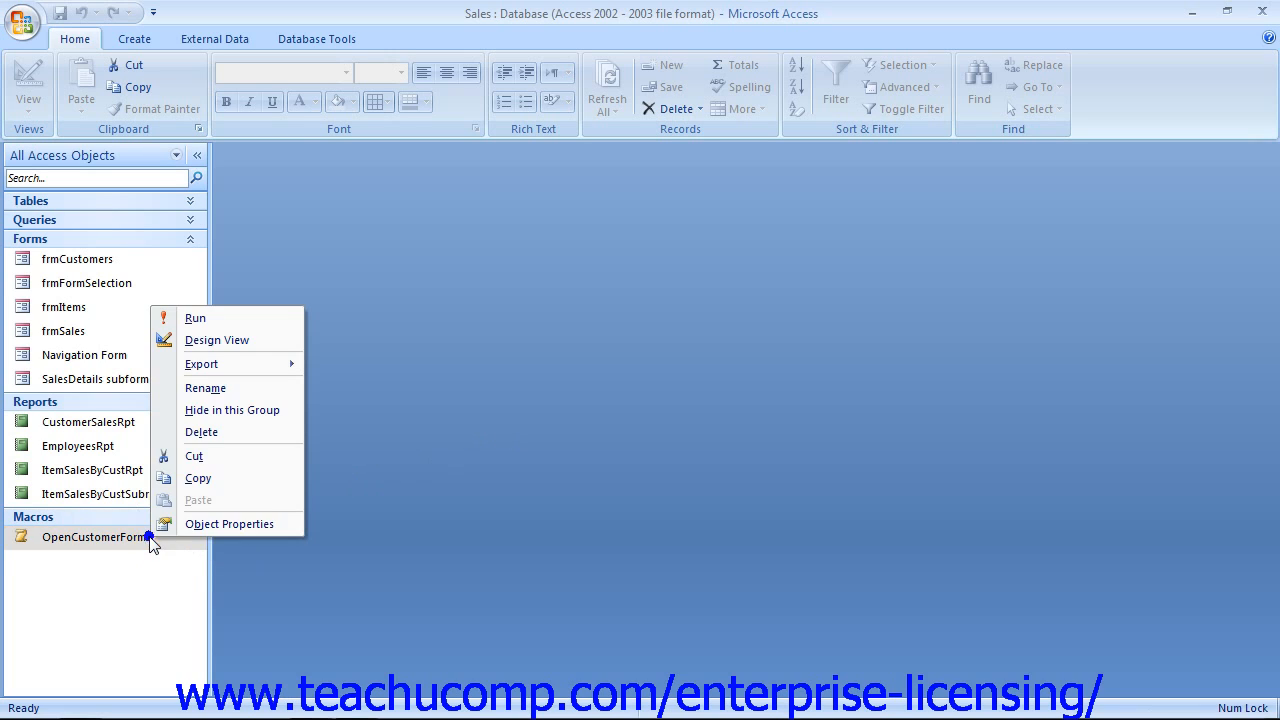
click(258, 344)
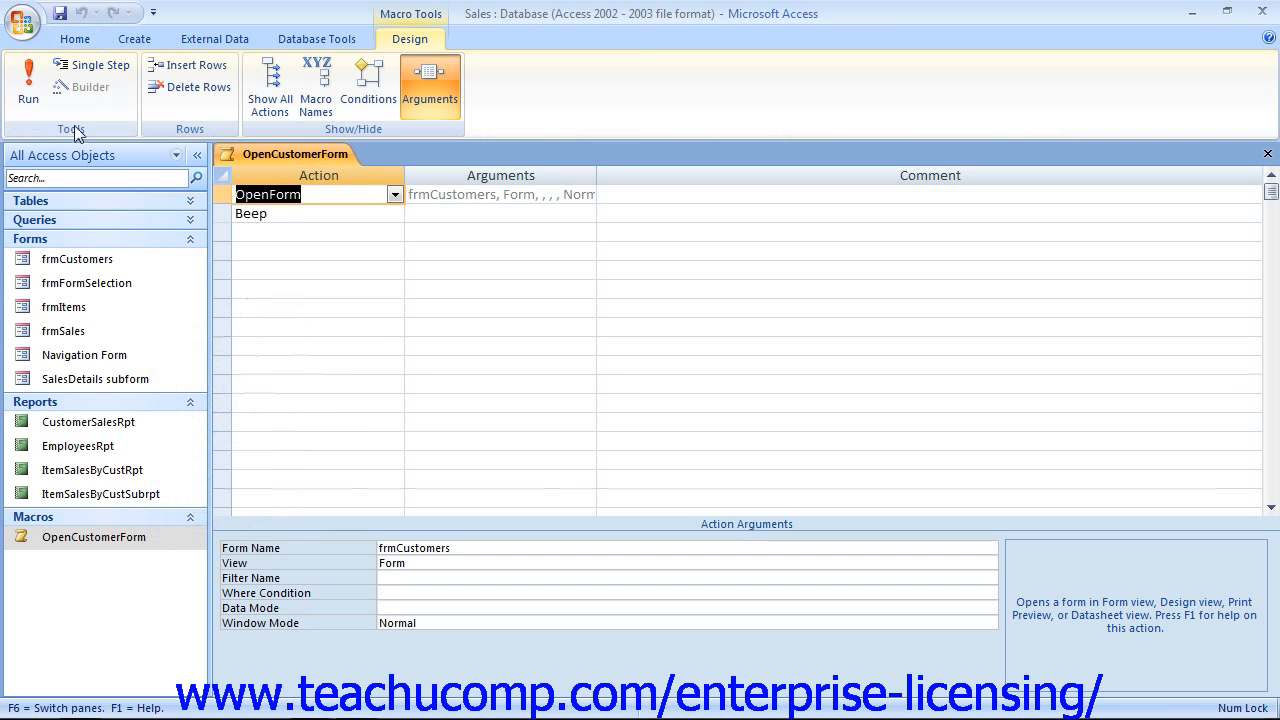
click(29, 100)
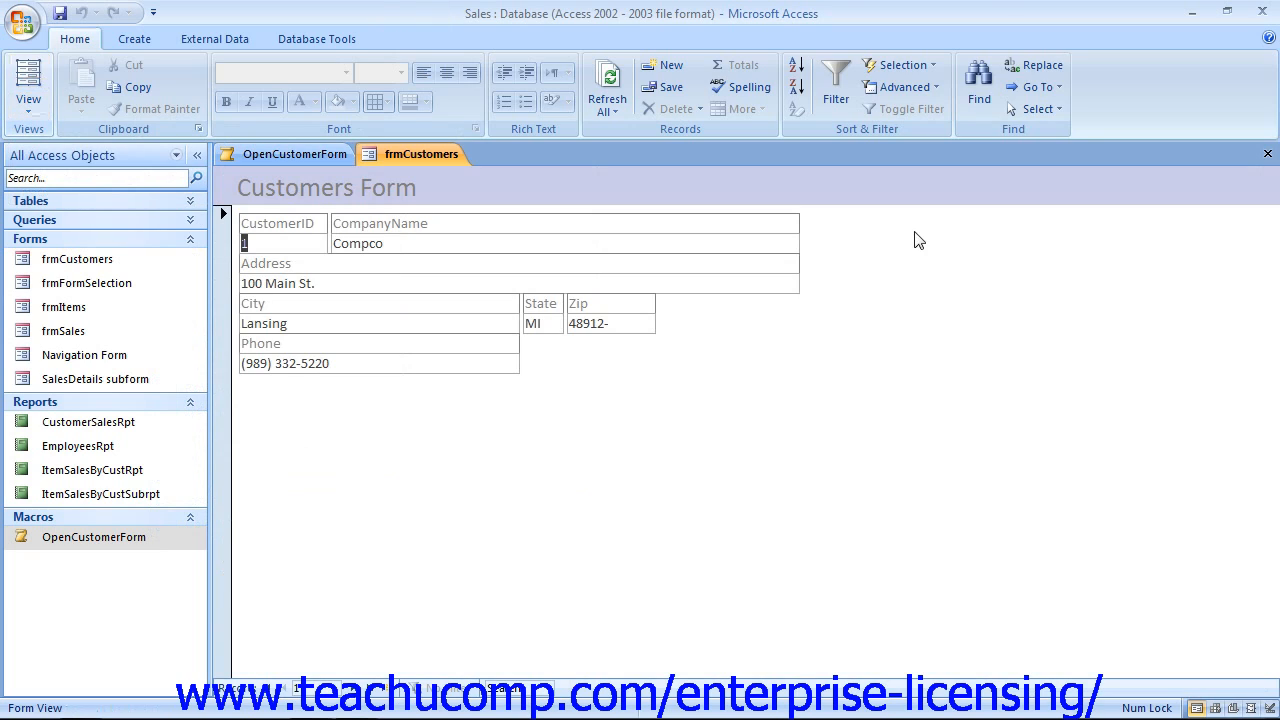
click(1267, 154)
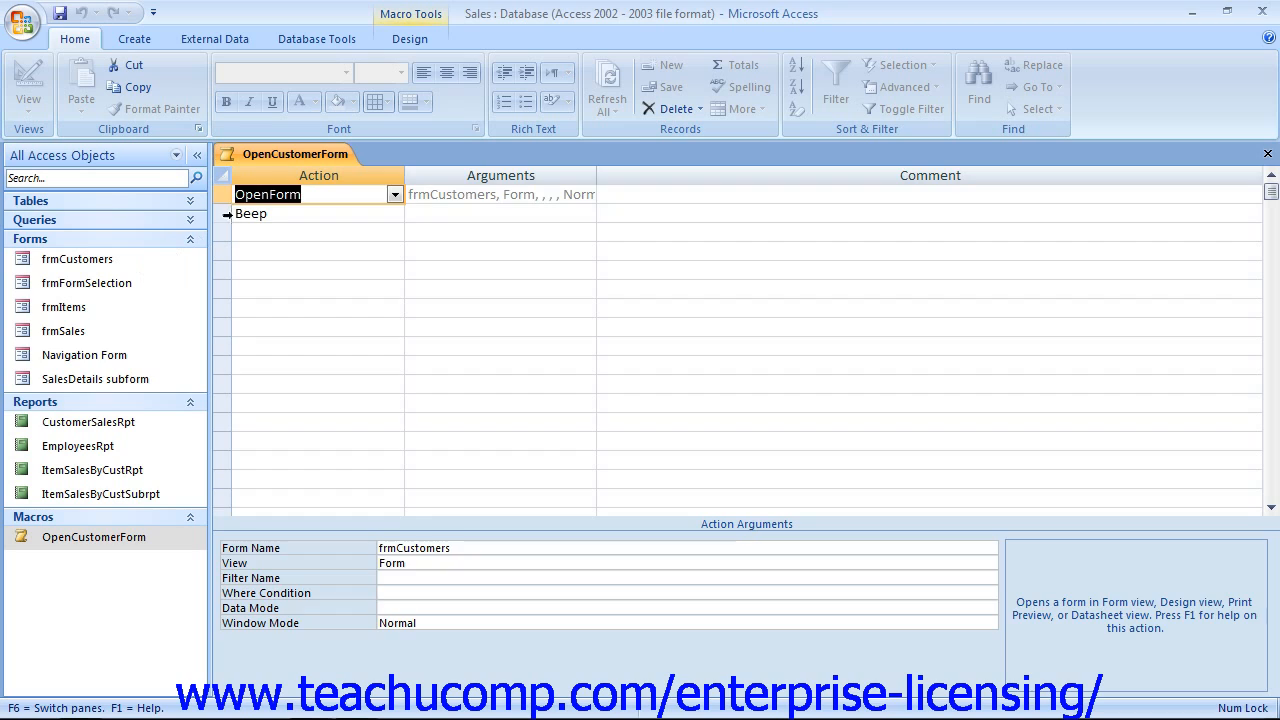
- Delete the Beep row from the OpenCustomerForm macro, then save and close the macro
click(226, 216)
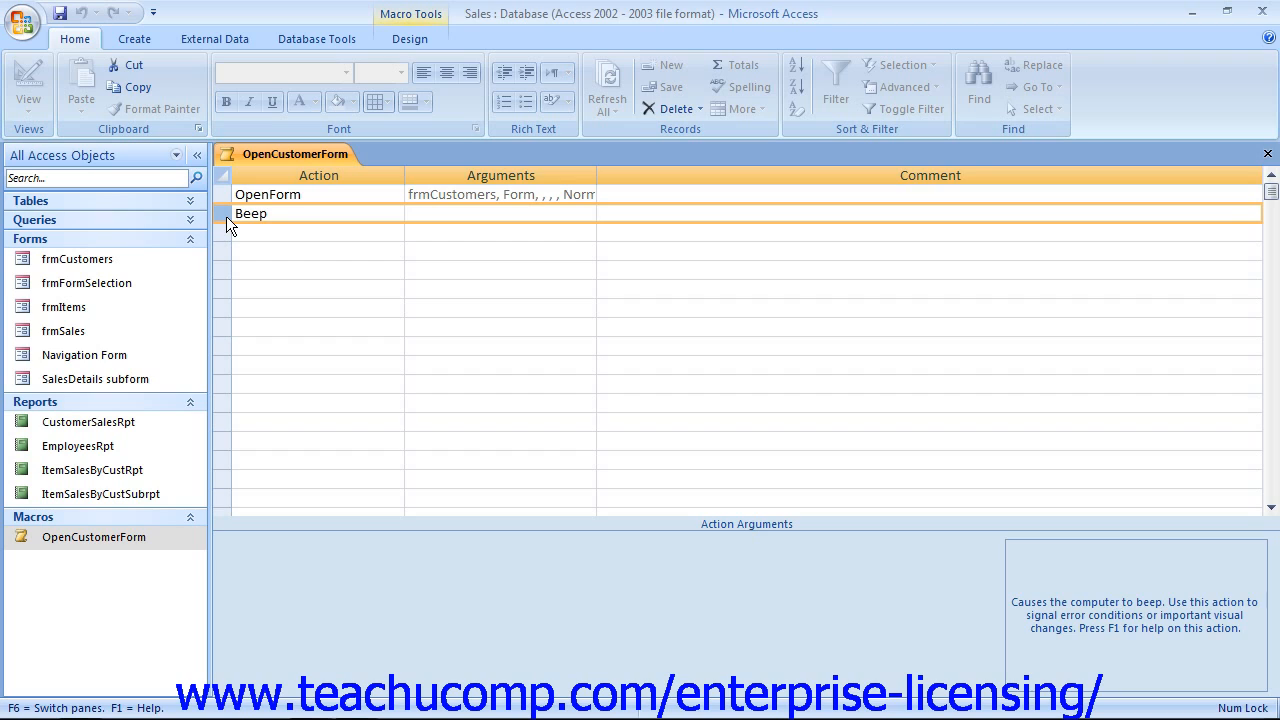
key(Delete)
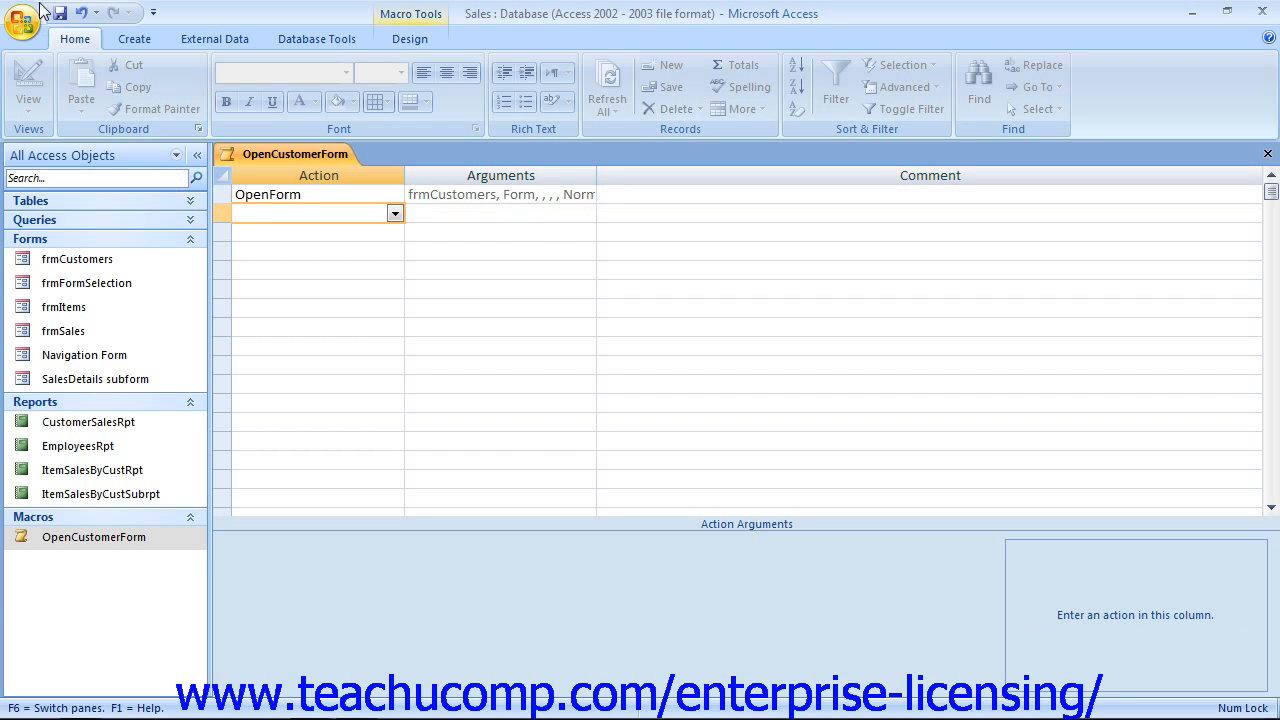
click(60, 11)
click(1267, 153)
- Run the edited OpenCustomerForm macro once more and close the frmCustomers form
right_click(106, 537)
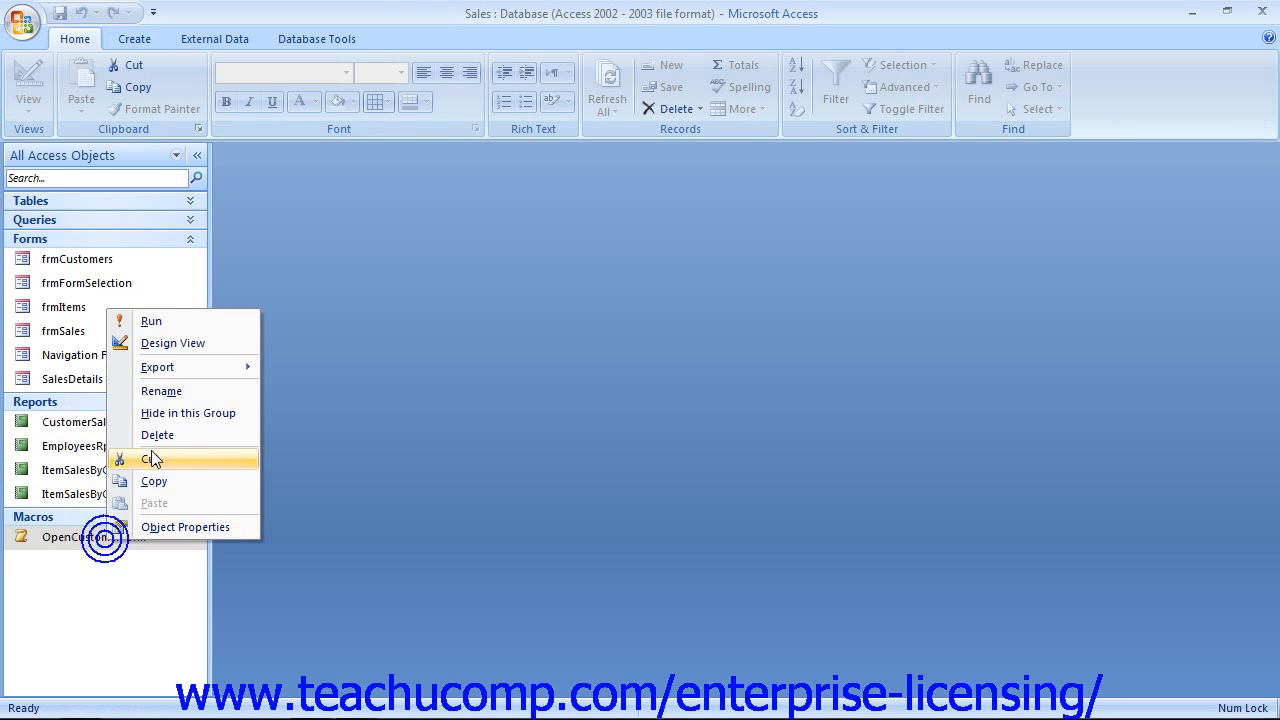
click(172, 327)
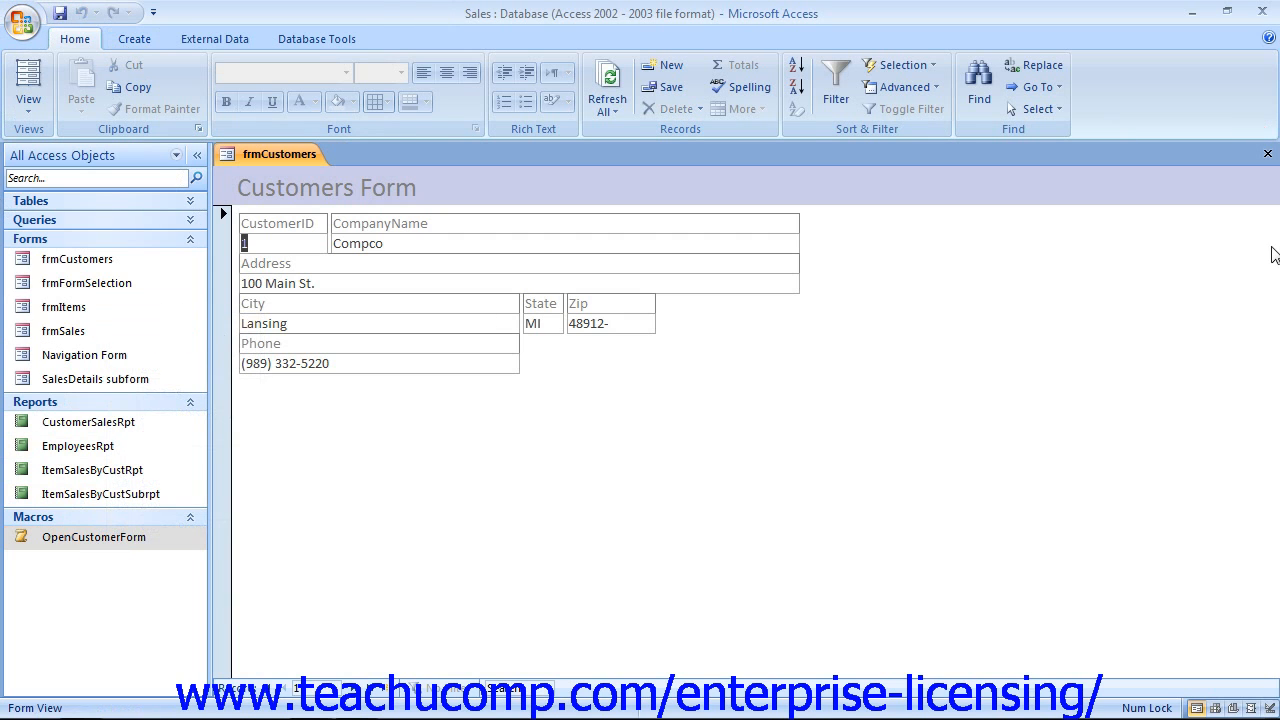
click(1267, 154)
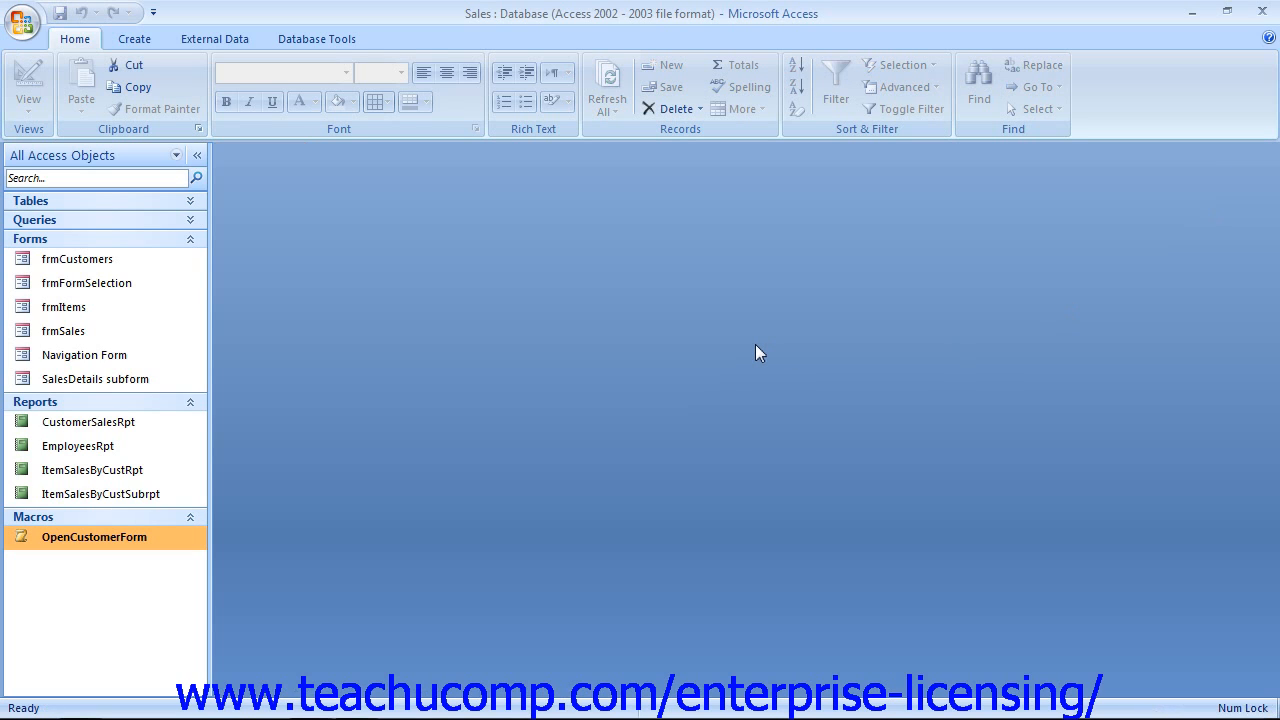